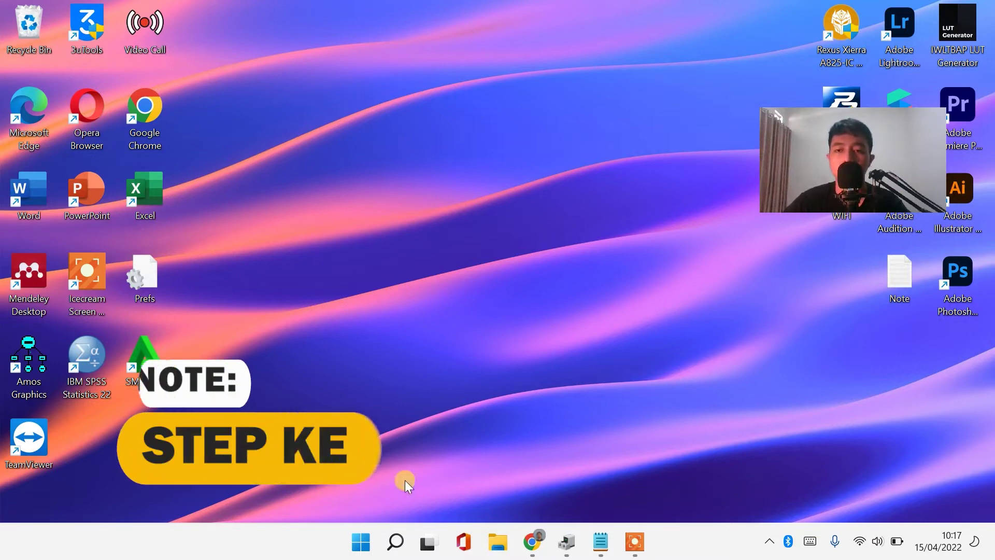
Search Windows for Control Panel, open it and show its settings by Category
{"action": "left_click", "coordinate": [394, 542]}
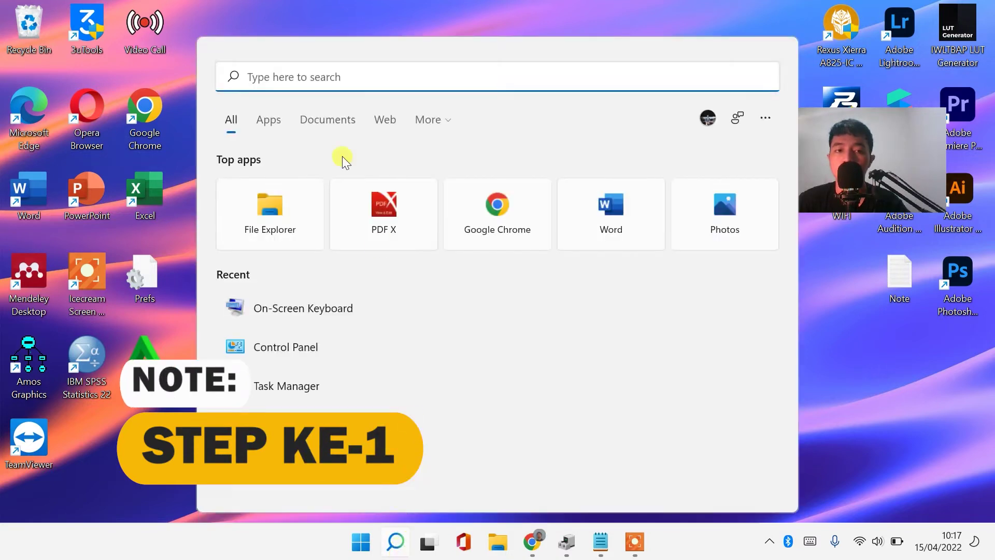
{"action": "left_click", "coordinate": [318, 71]}
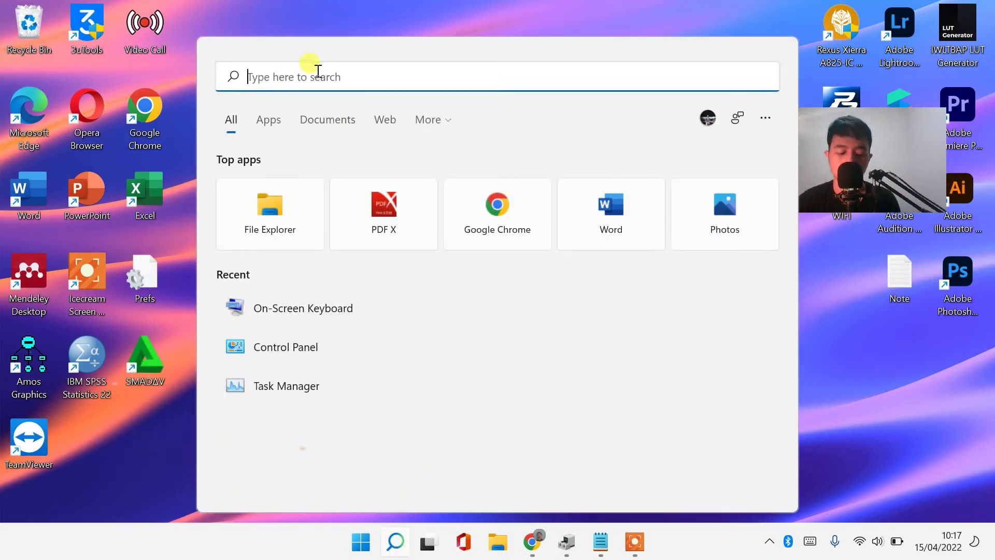
{"action": "type", "text": "Control Panel"}
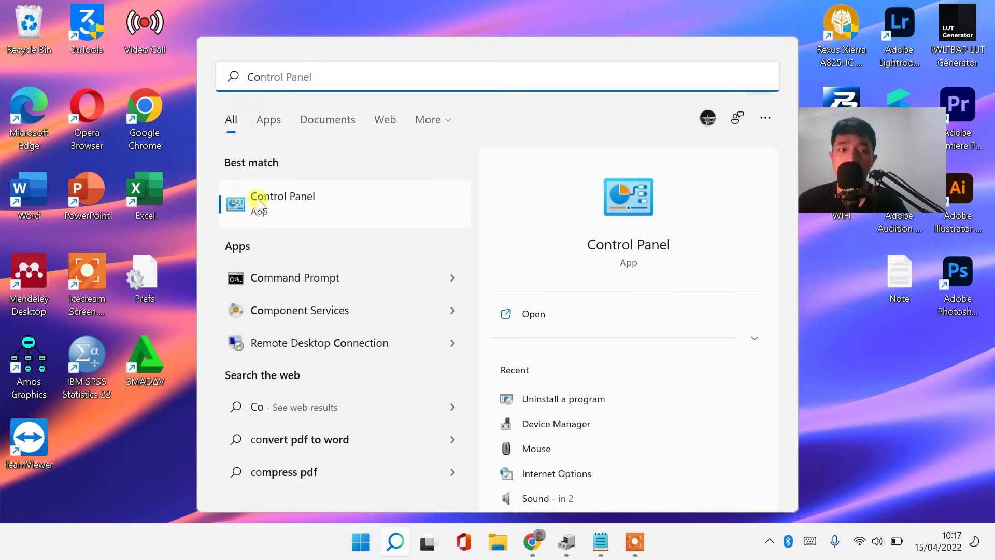
{"action": "left_click", "coordinate": [258, 202]}
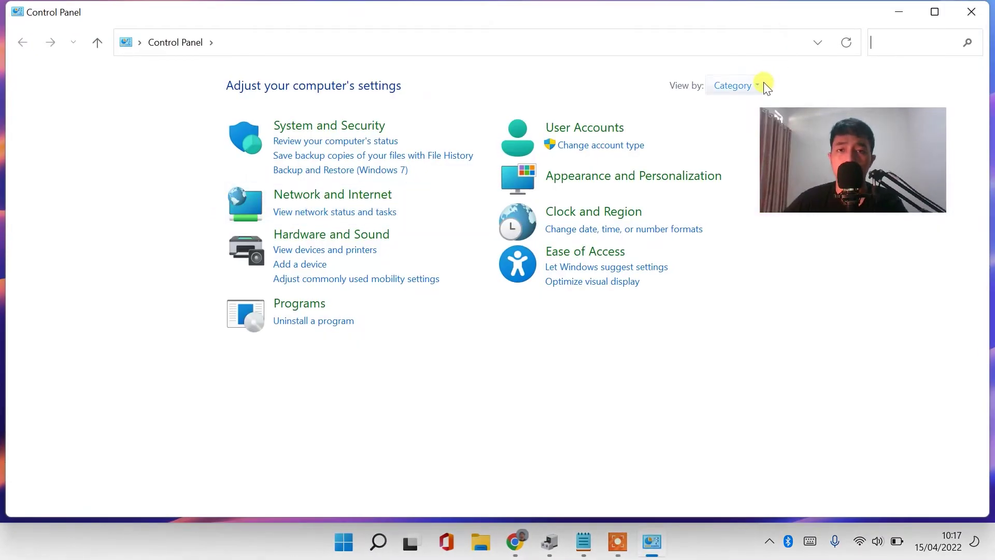
{"action": "left_click", "coordinate": [762, 85]}
{"action": "left_click", "coordinate": [743, 110]}
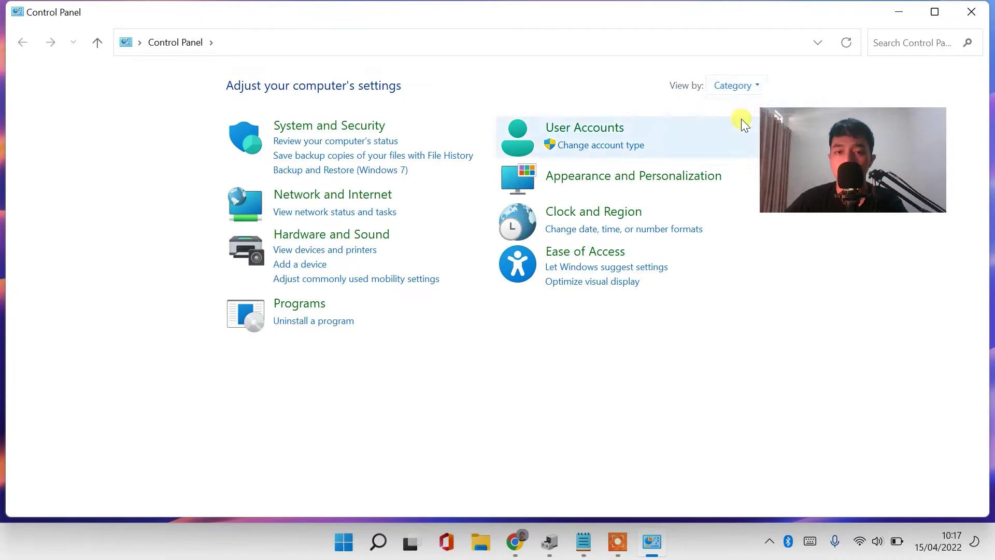
Go through Ease of Access to the Ease of Access Center and open the "Make the keyboard easier to use" settings
{"action": "left_click", "coordinate": [570, 258]}
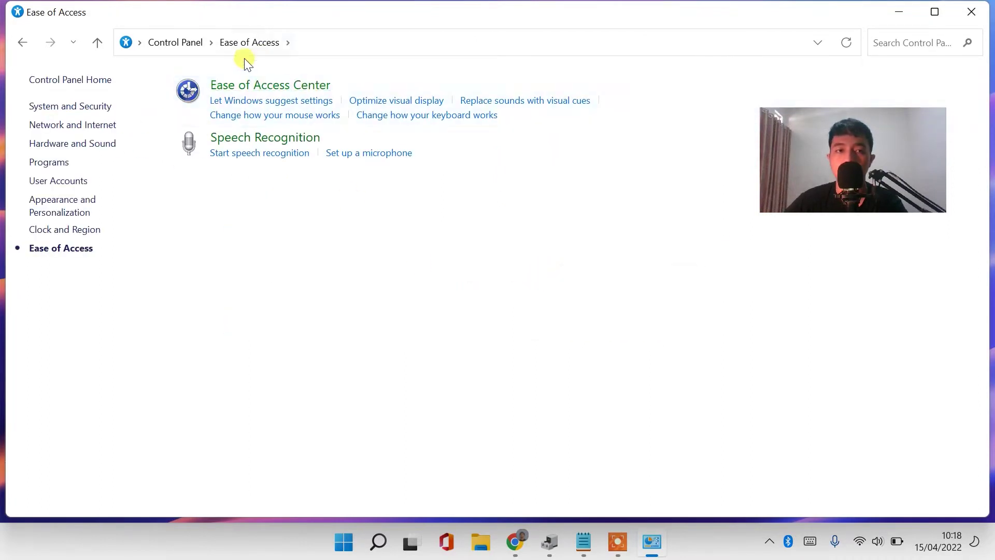
{"action": "left_click", "coordinate": [275, 86]}
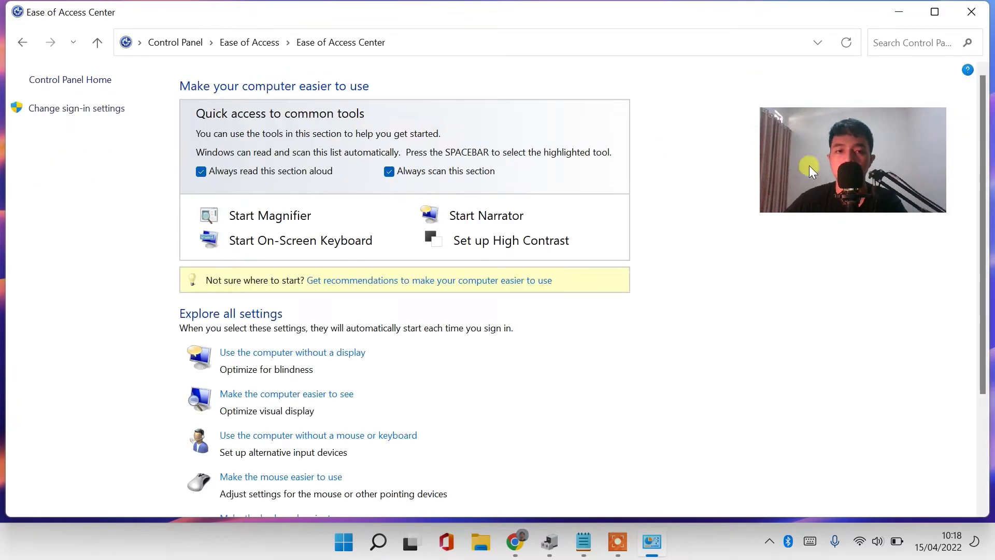
{"action": "scroll", "coordinate": [704, 200], "scroll_direction": "down", "scroll_amount": 3}
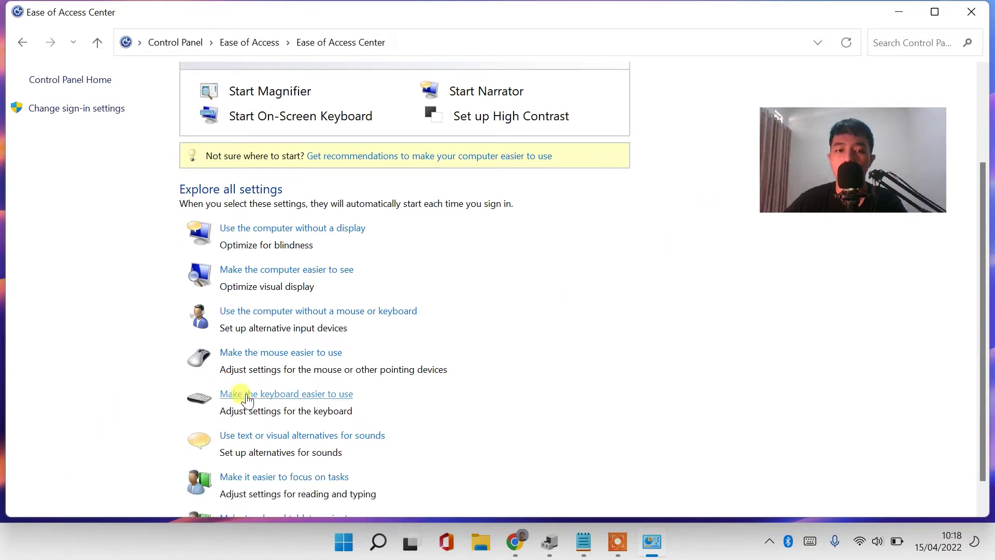
{"action": "left_click", "coordinate": [258, 394]}
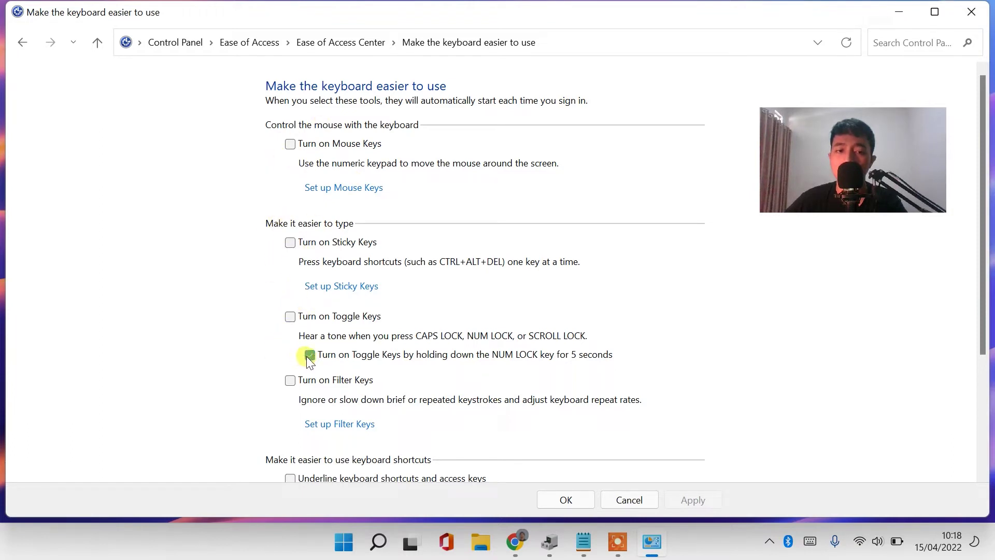
Review the Mouse, Sticky, Toggle and Filter Keys options, accept the keyboard settings and close Control Panel
{"action": "scroll", "coordinate": [280, 402], "scroll_direction": "down", "scroll_amount": 1}
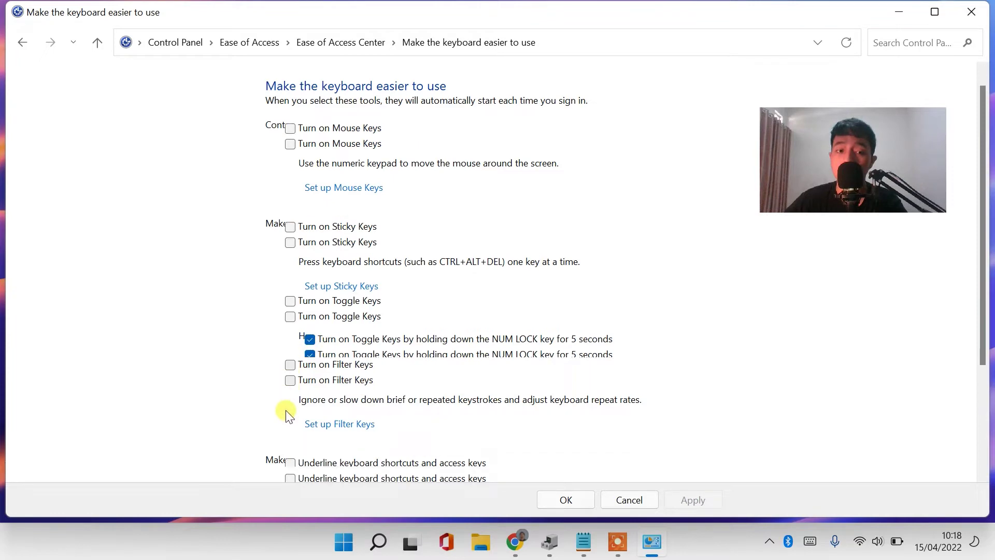
{"action": "scroll", "coordinate": [299, 434], "scroll_direction": "down", "scroll_amount": 1}
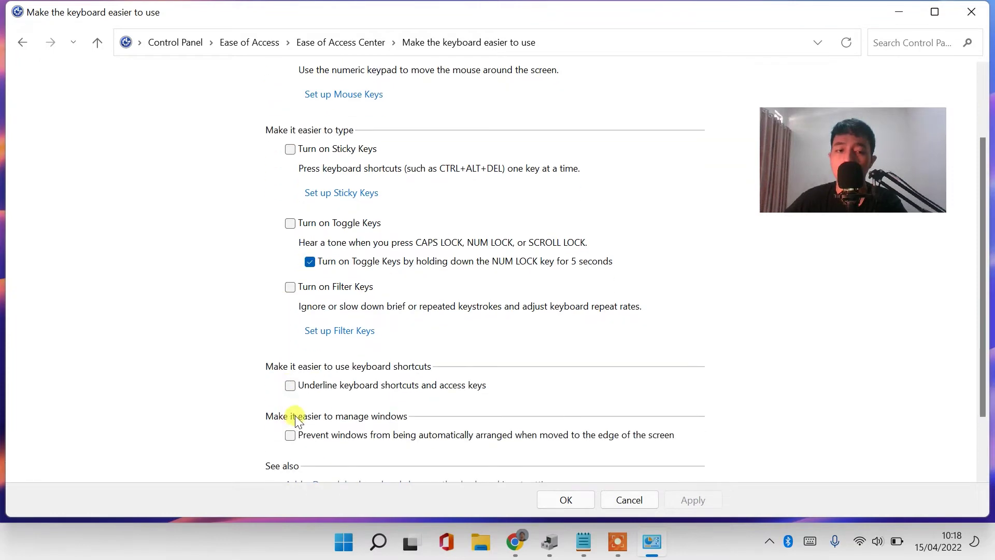
{"action": "scroll", "coordinate": [294, 419], "scroll_direction": "down", "scroll_amount": 2}
{"action": "scroll", "coordinate": [305, 421], "scroll_direction": "up", "scroll_amount": 3}
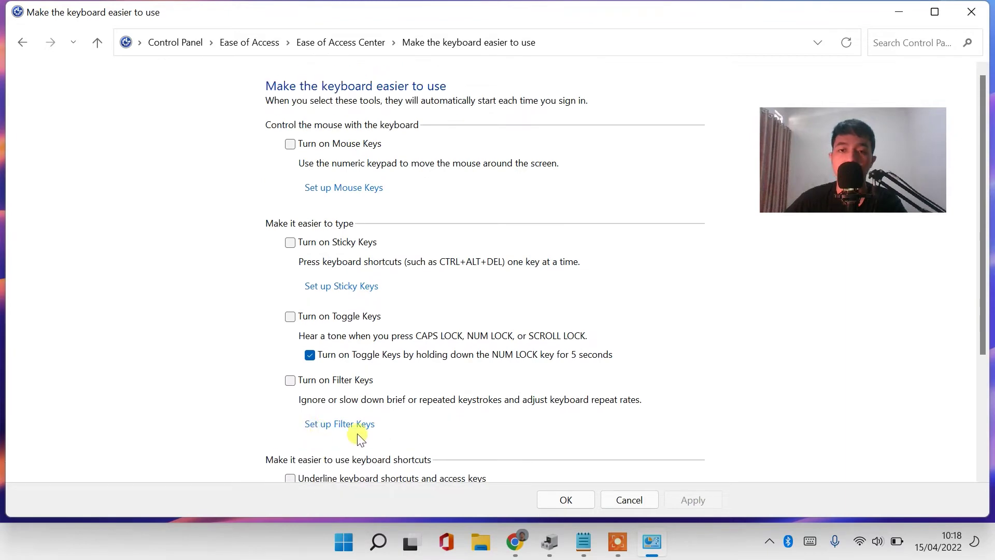
{"action": "scroll", "coordinate": [497, 286], "scroll_direction": "down", "scroll_amount": 2}
{"action": "scroll", "coordinate": [498, 287], "scroll_direction": "up", "scroll_amount": 2}
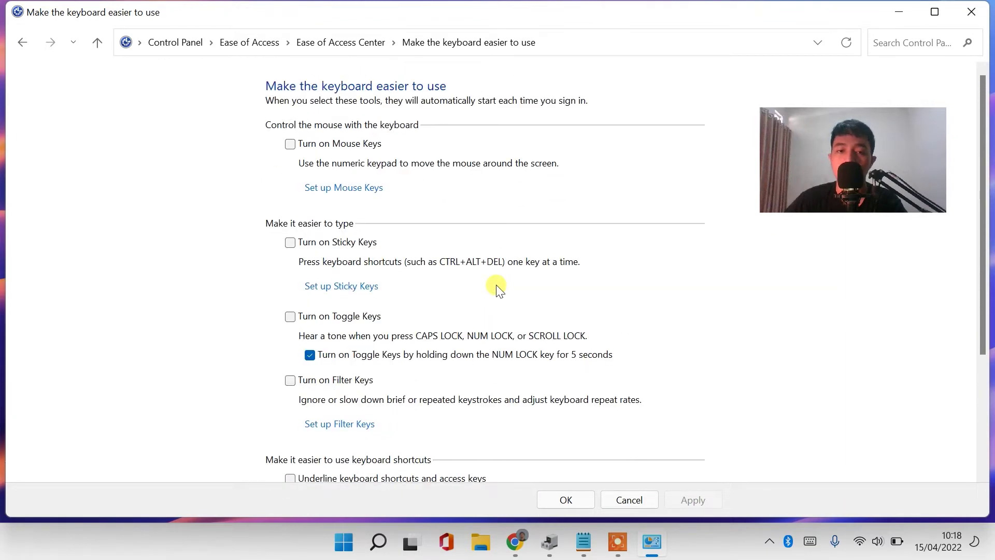
{"action": "scroll", "coordinate": [498, 289], "scroll_direction": "down", "scroll_amount": 2}
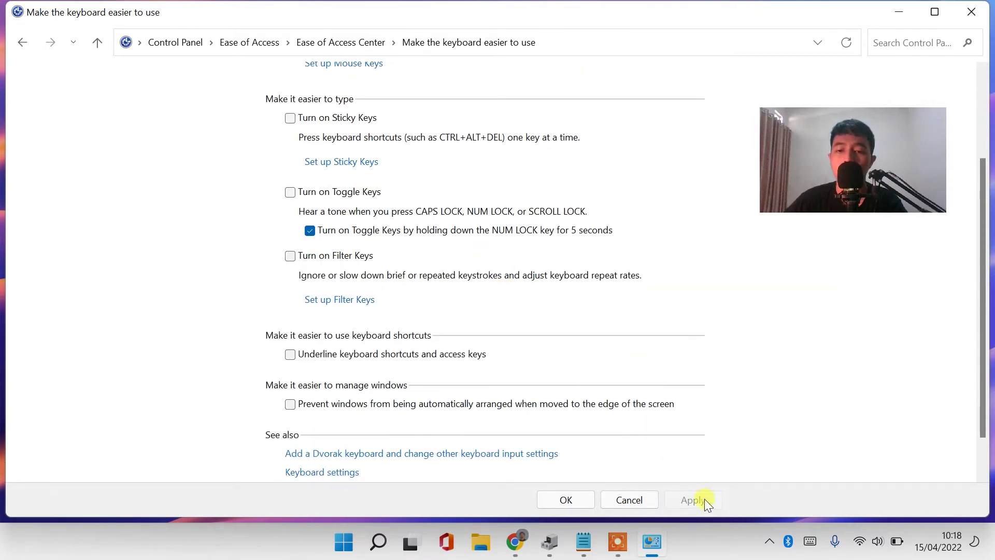
{"action": "left_click", "coordinate": [575, 498]}
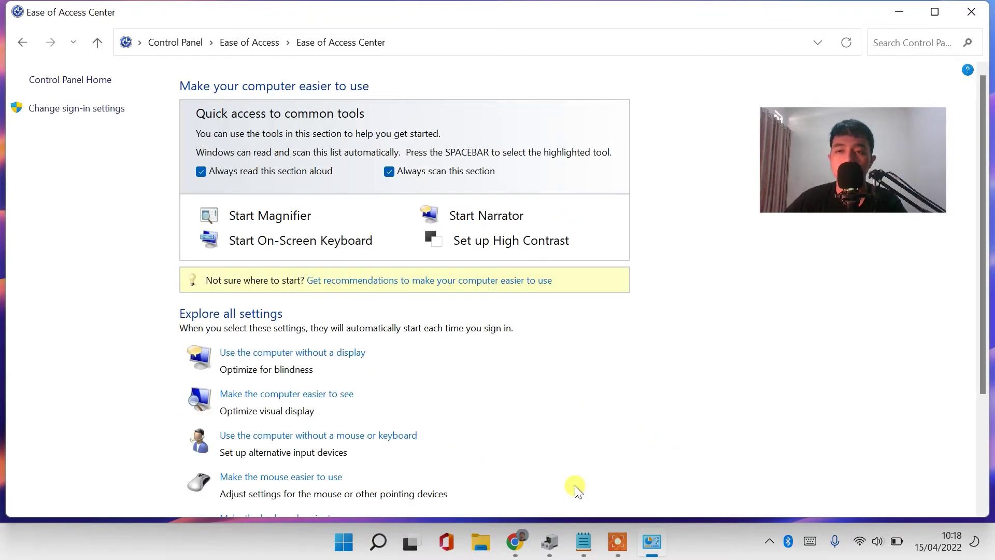
{"action": "left_click", "coordinate": [971, 11]}
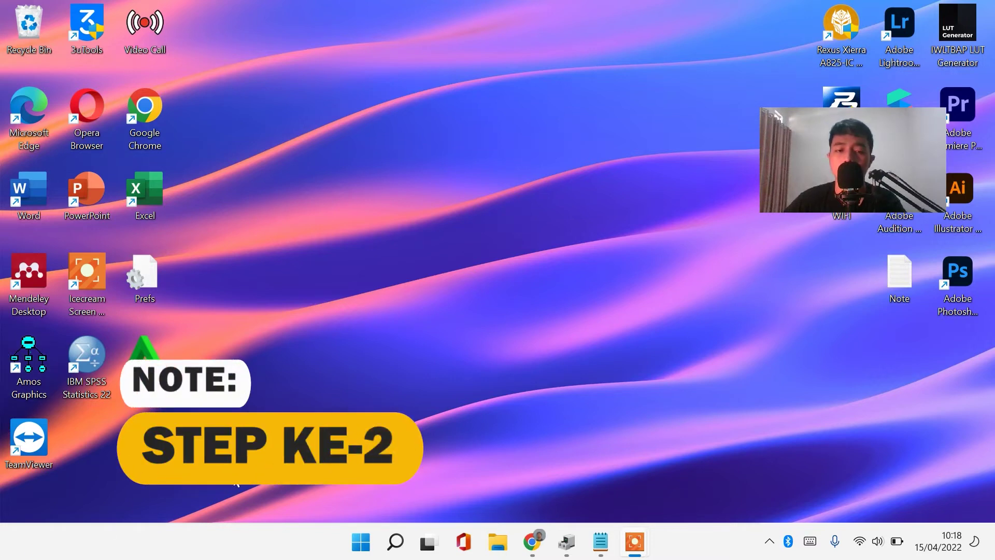
Open Device Manager, expand the Keyboards category and look through its HID and PS/2 keyboard devices
{"action": "right_click", "coordinate": [362, 551]}
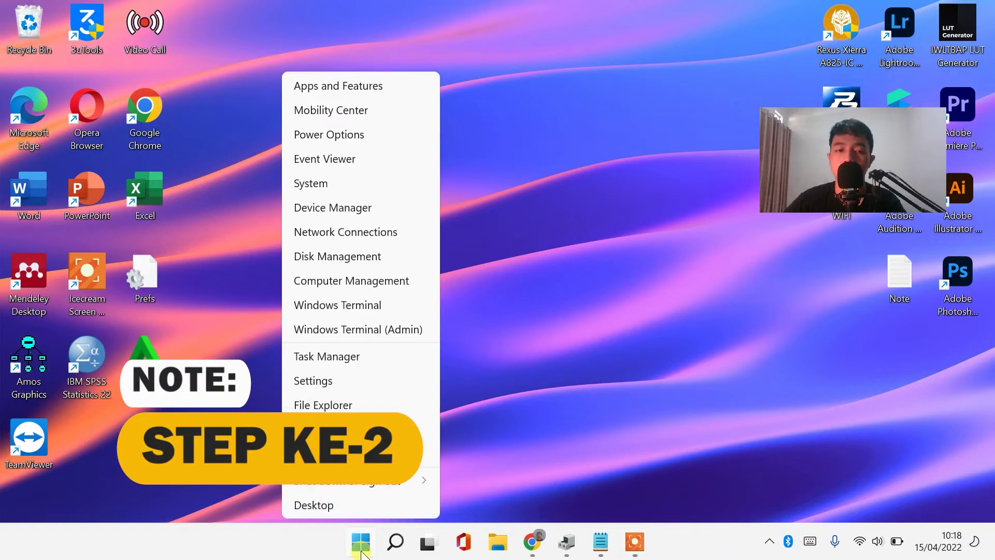
{"action": "left_click", "coordinate": [366, 209]}
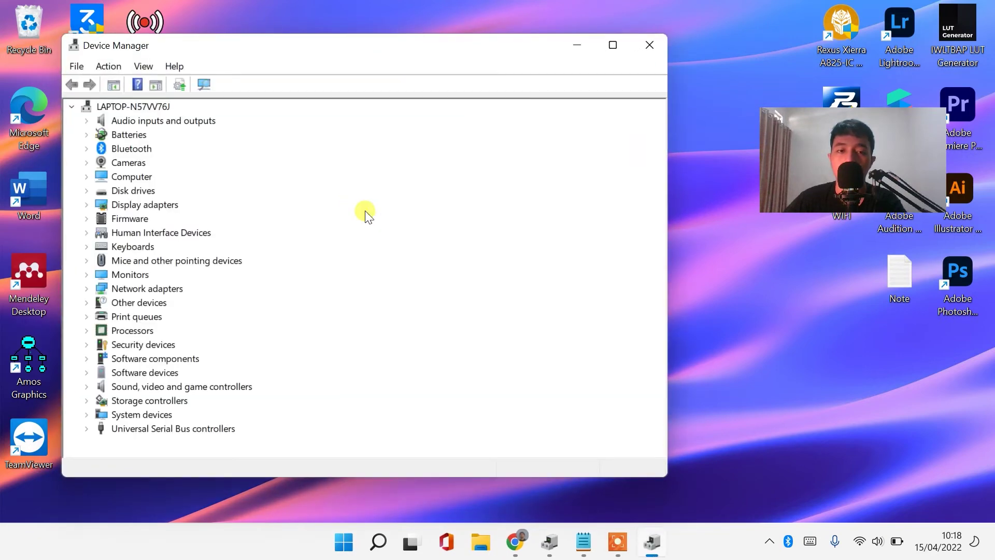
{"action": "left_click", "coordinate": [86, 247]}
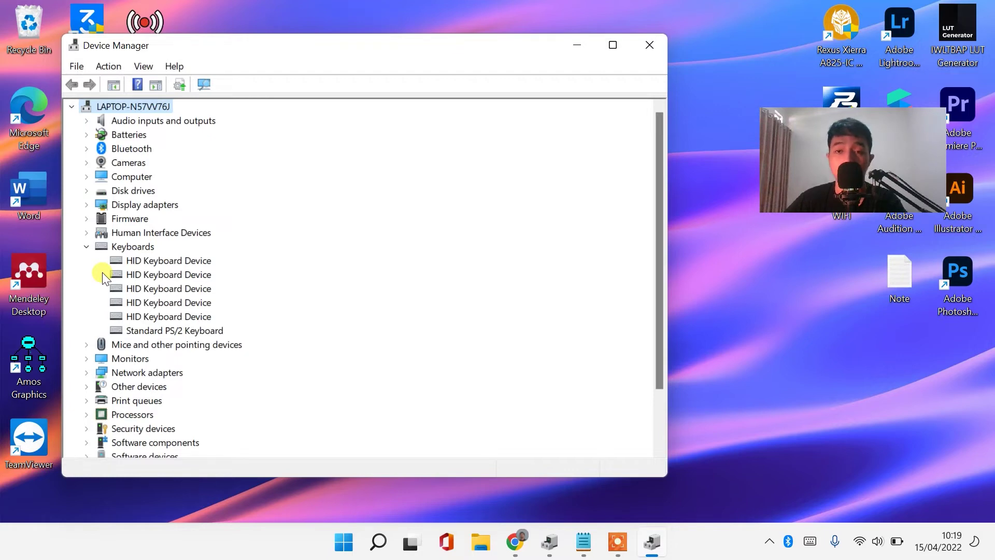
{"action": "left_click", "coordinate": [159, 335]}
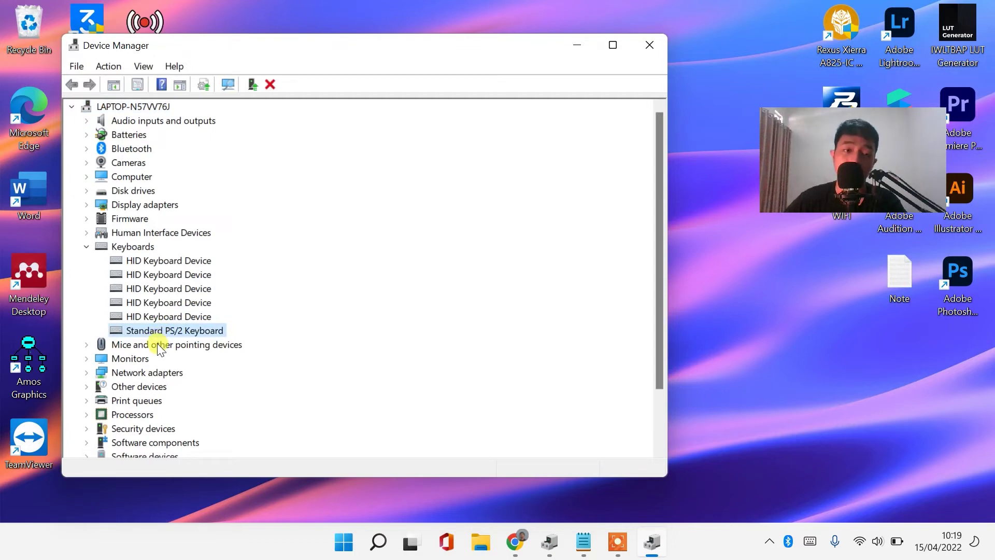
{"action": "left_click", "coordinate": [141, 260]}
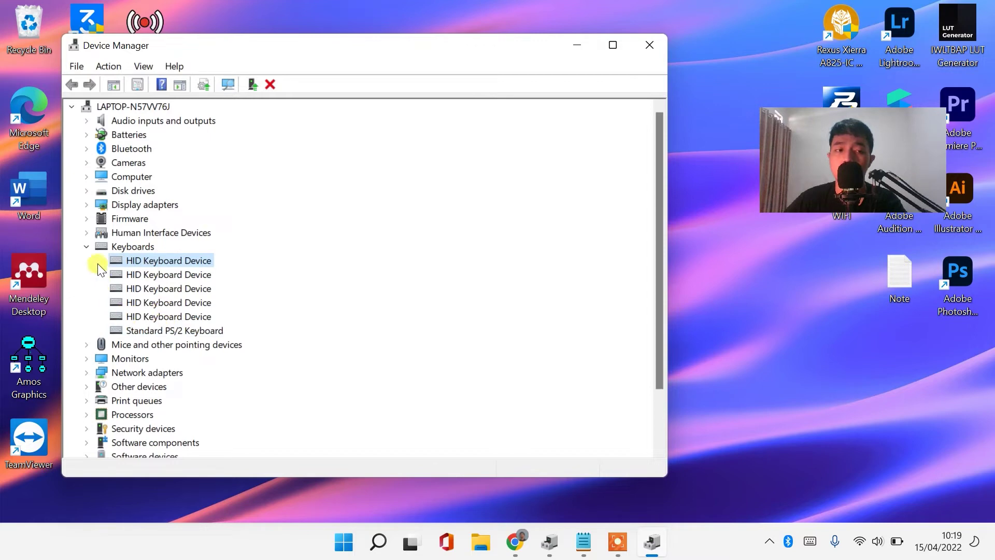
{"action": "left_click", "coordinate": [163, 316]}
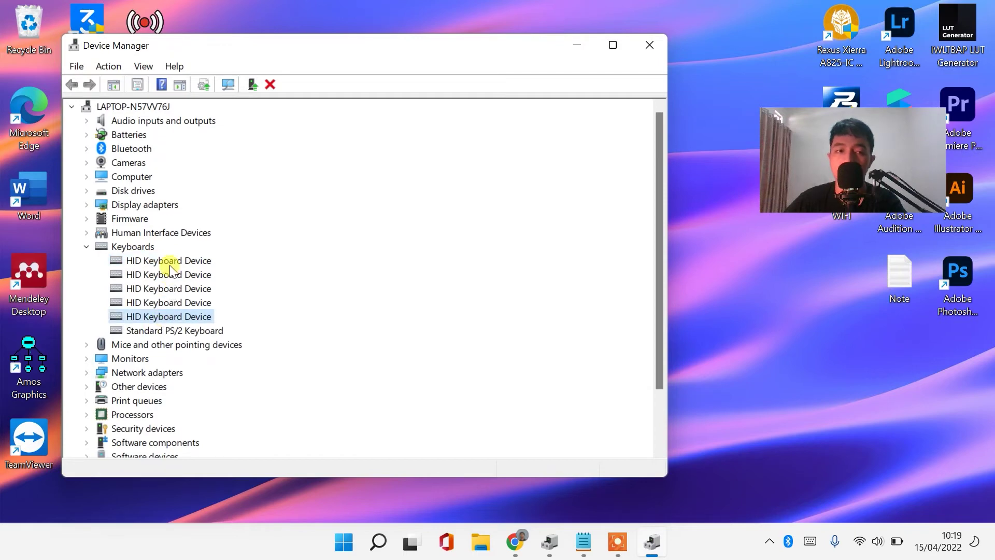
{"action": "left_click", "coordinate": [166, 261]}
{"action": "left_click", "coordinate": [166, 316]}
Start a manual driver update for the Standard PS/2 Keyboard, pick its driver from the available drivers on the computer, and close Device Manager
{"action": "left_click", "coordinate": [165, 331]}
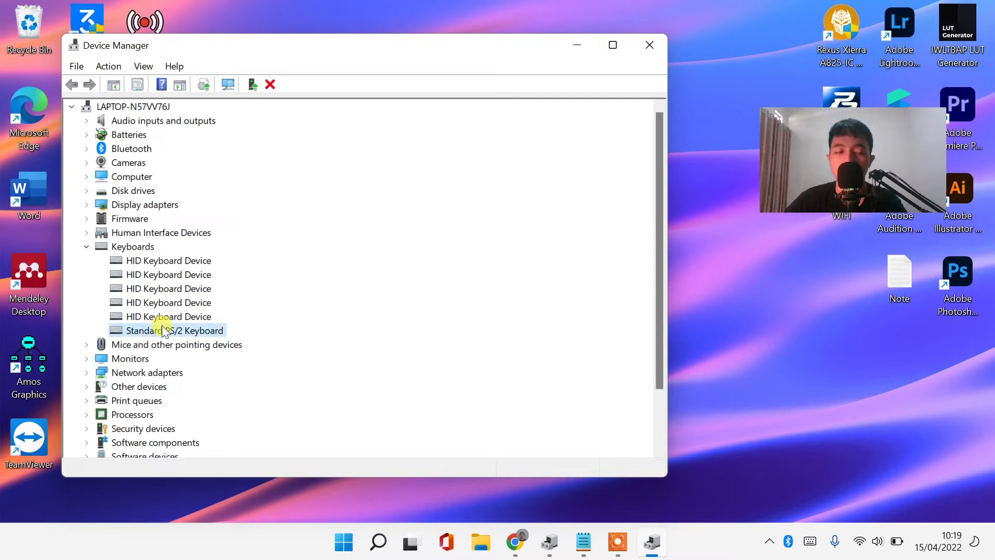
{"action": "right_click", "coordinate": [172, 332]}
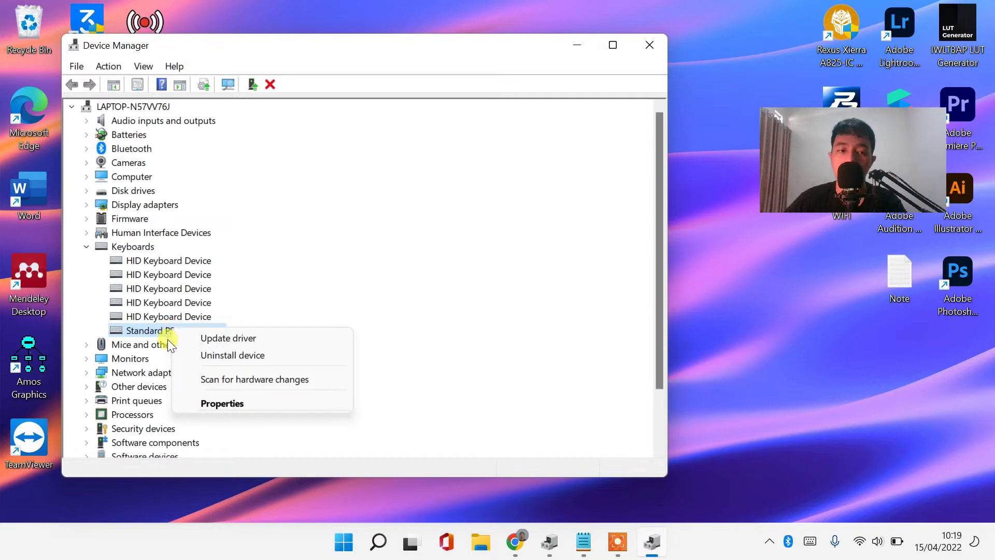
{"action": "left_click", "coordinate": [222, 335]}
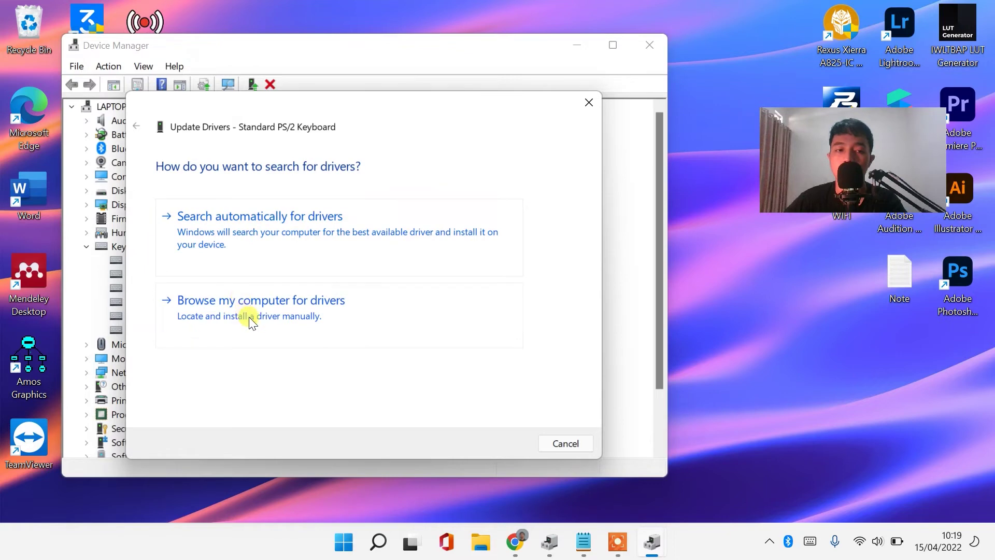
{"action": "left_click", "coordinate": [249, 316]}
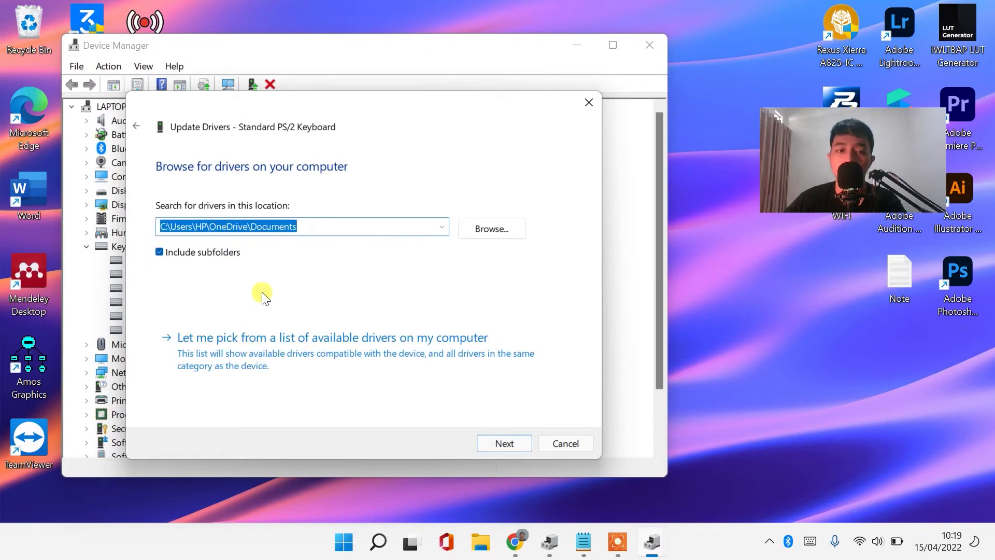
{"action": "left_click", "coordinate": [206, 346]}
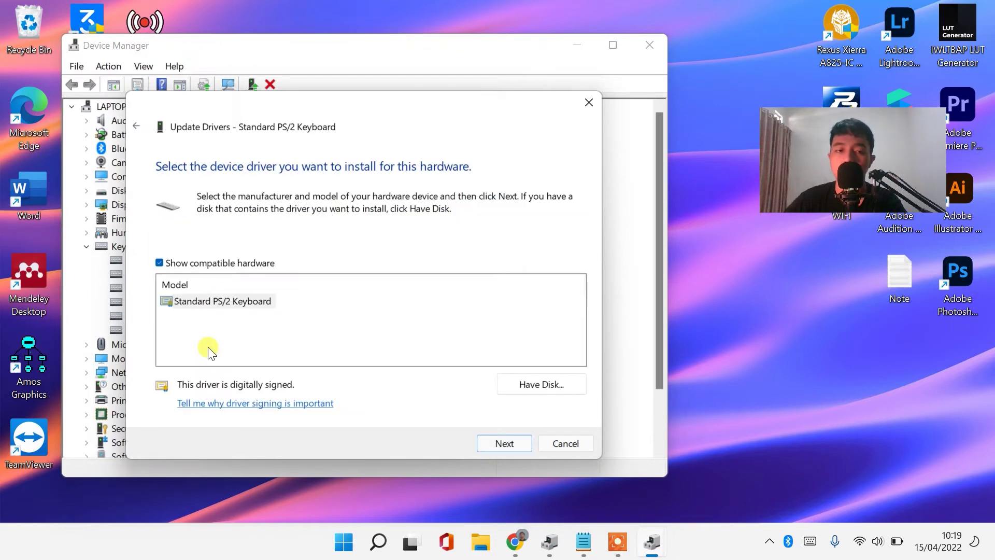
{"action": "left_click", "coordinate": [213, 299]}
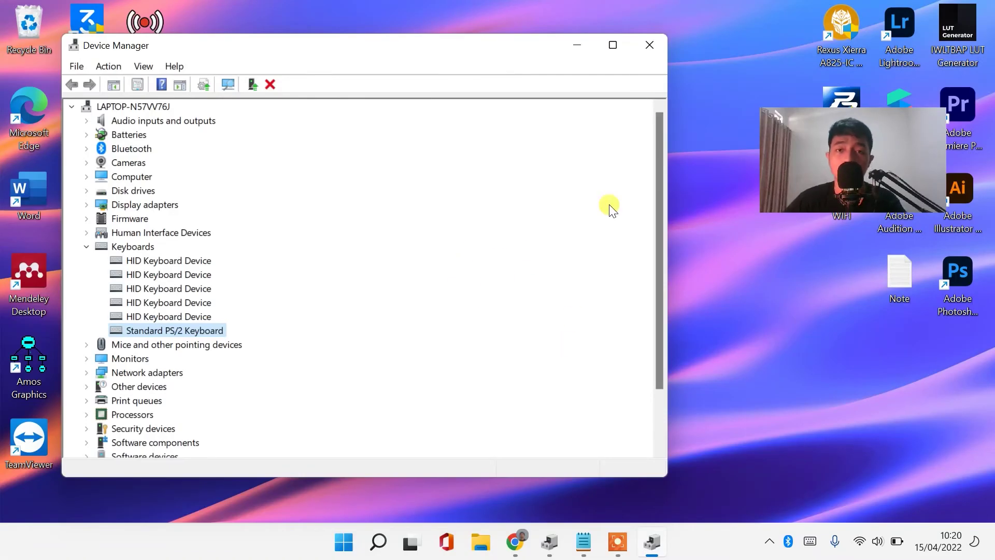
{"action": "left_click", "coordinate": [650, 45]}
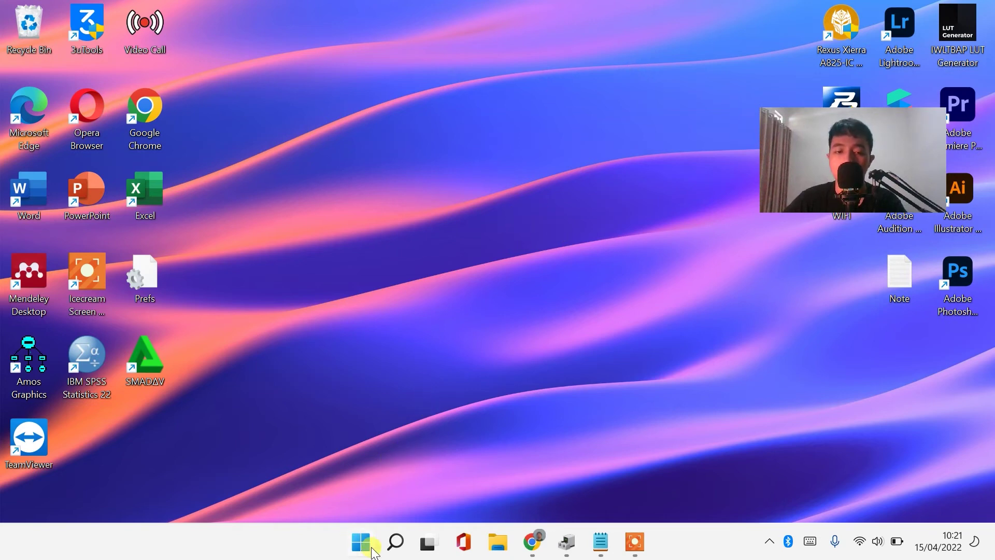
Search Windows for the On-Screen Keyboard, open it and place it in the lower part of the desktop
{"action": "left_click", "coordinate": [395, 541]}
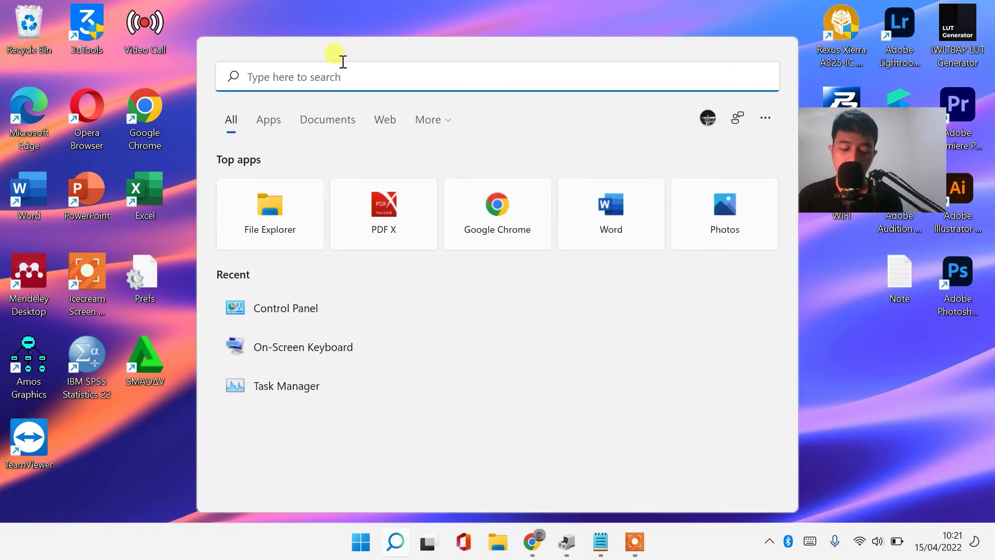
{"action": "type", "text": "on"}
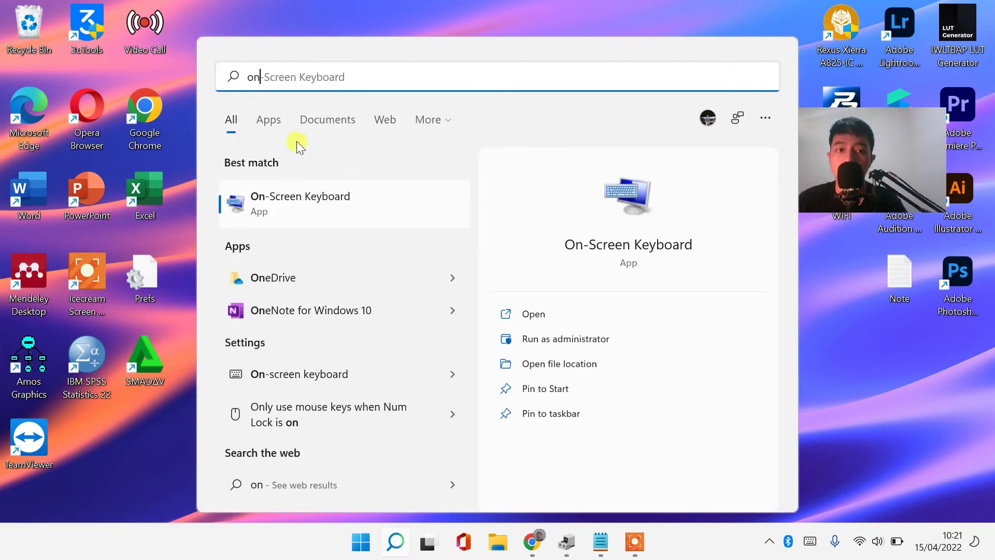
{"action": "left_click", "coordinate": [318, 200]}
{"action": "left_click_drag", "start_coordinate": [576, 268], "coordinate": [585, 209]}
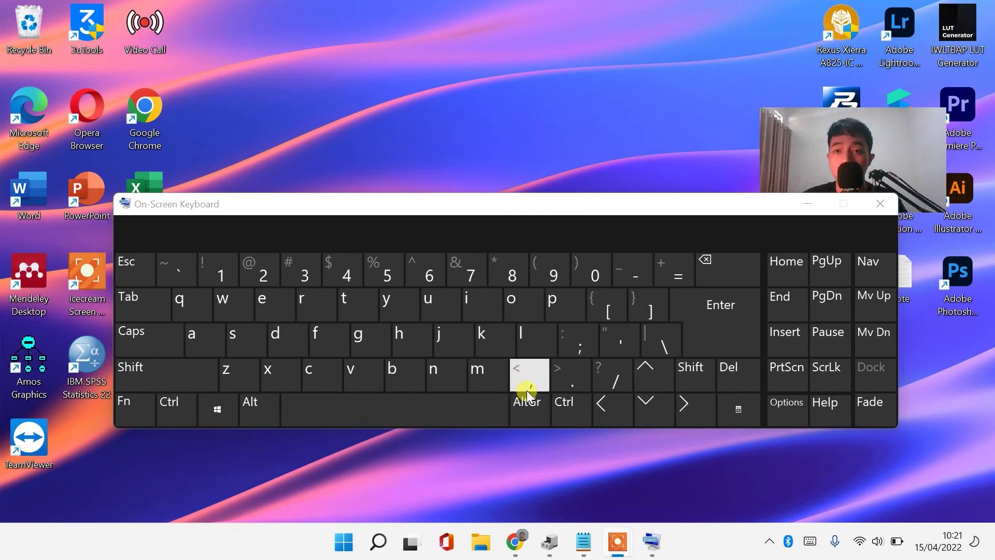
{"action": "left_click_drag", "start_coordinate": [488, 206], "coordinate": [479, 268]}
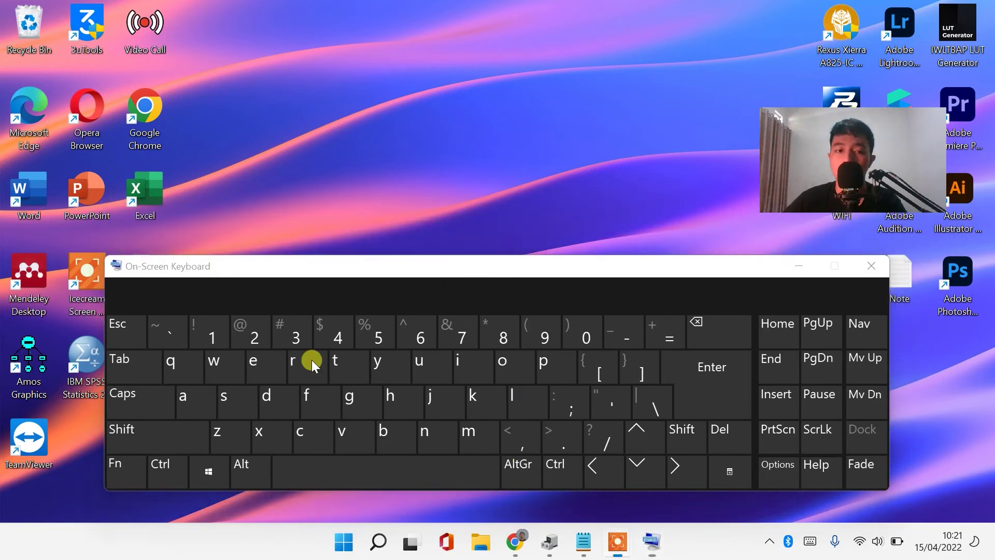
Test the Shift and Ctrl keys on the On-Screen Keyboard, turn both on together and close the keyboard
{"action": "left_click", "coordinate": [179, 428]}
{"action": "left_click", "coordinate": [327, 438]}
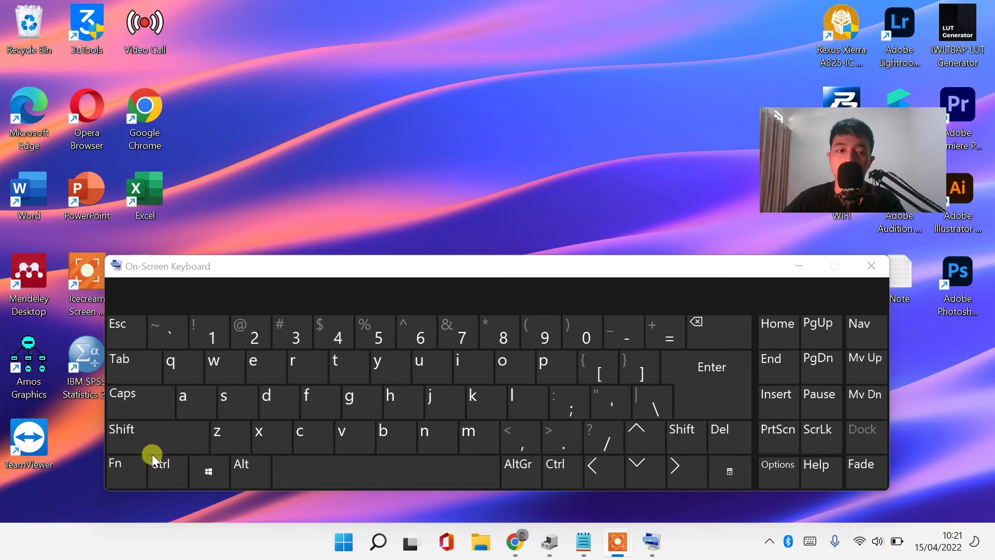
{"action": "left_click", "coordinate": [153, 434]}
{"action": "left_click", "coordinate": [160, 440]}
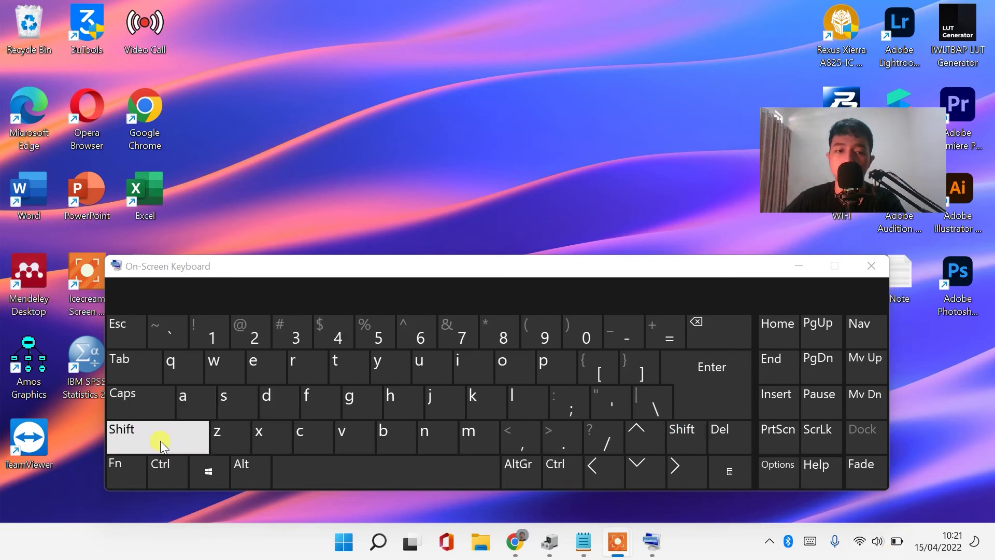
{"action": "left_click", "coordinate": [160, 441]}
{"action": "left_click", "coordinate": [711, 388]}
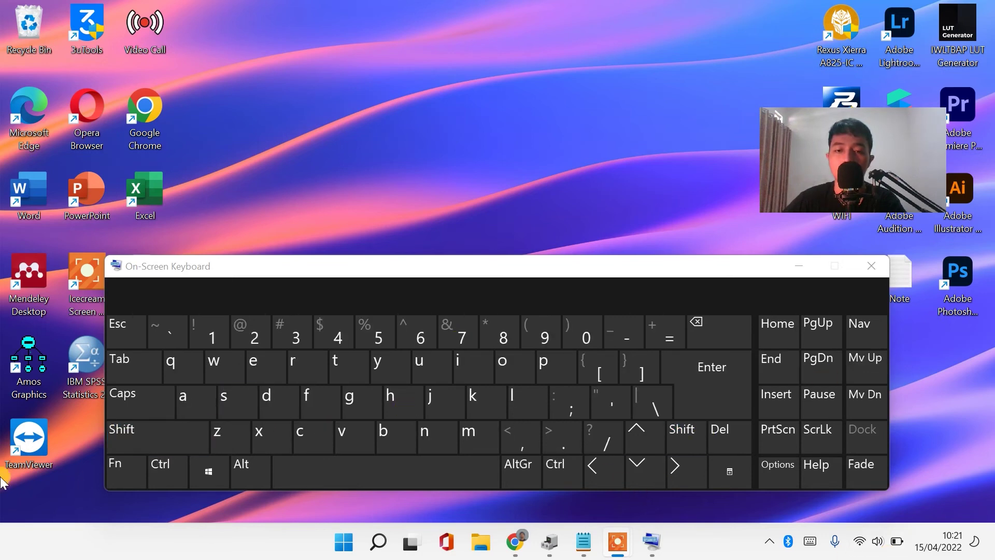
{"action": "left_click", "coordinate": [169, 466]}
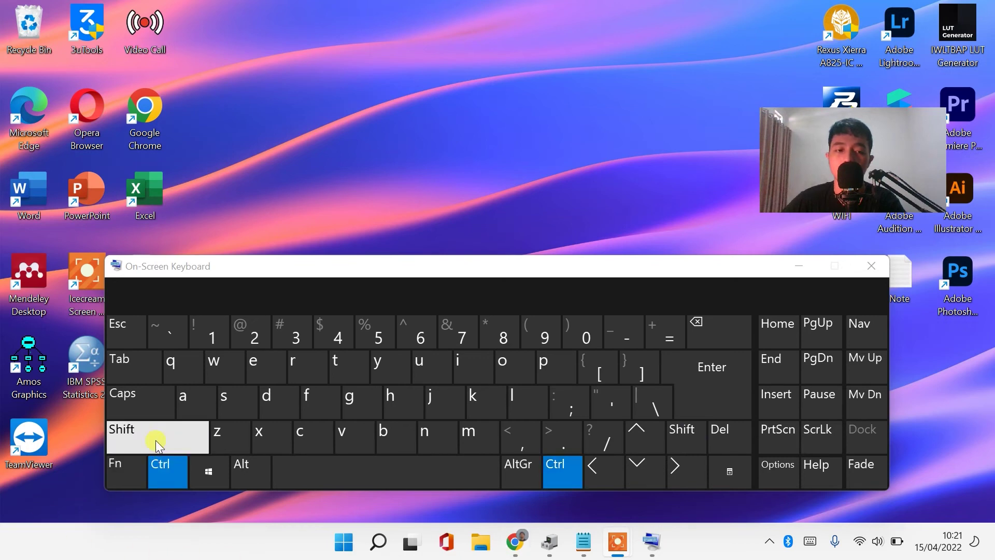
{"action": "left_click", "coordinate": [156, 439]}
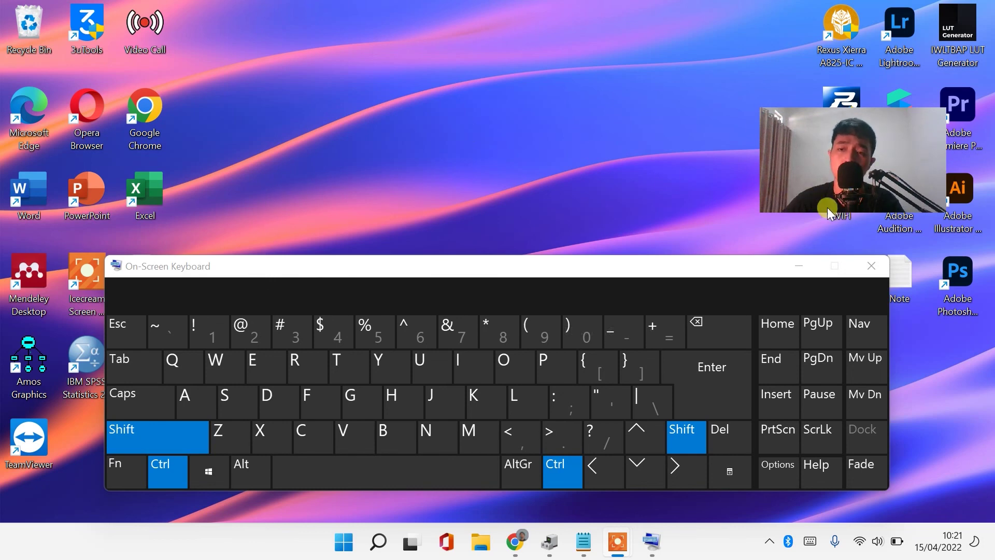
{"action": "left_click", "coordinate": [867, 267]}
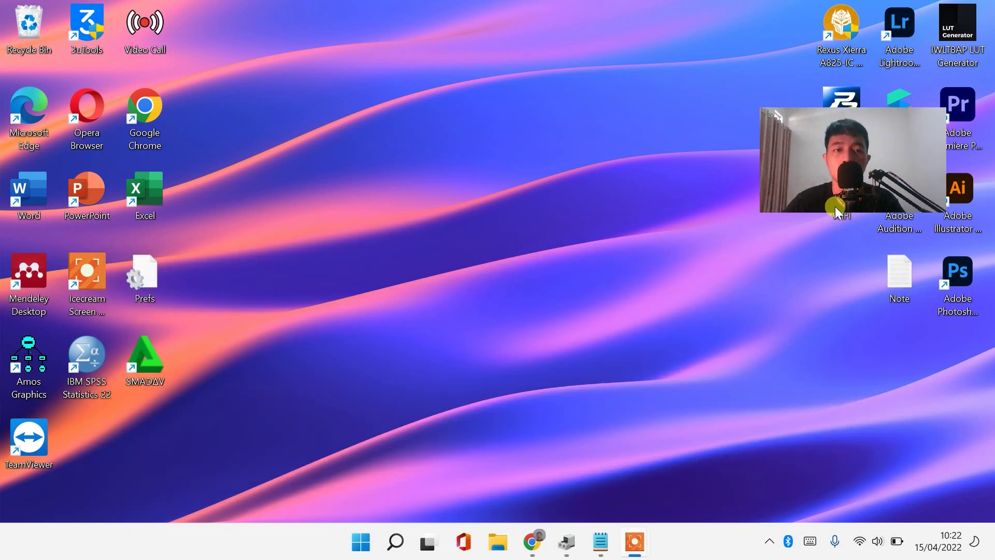